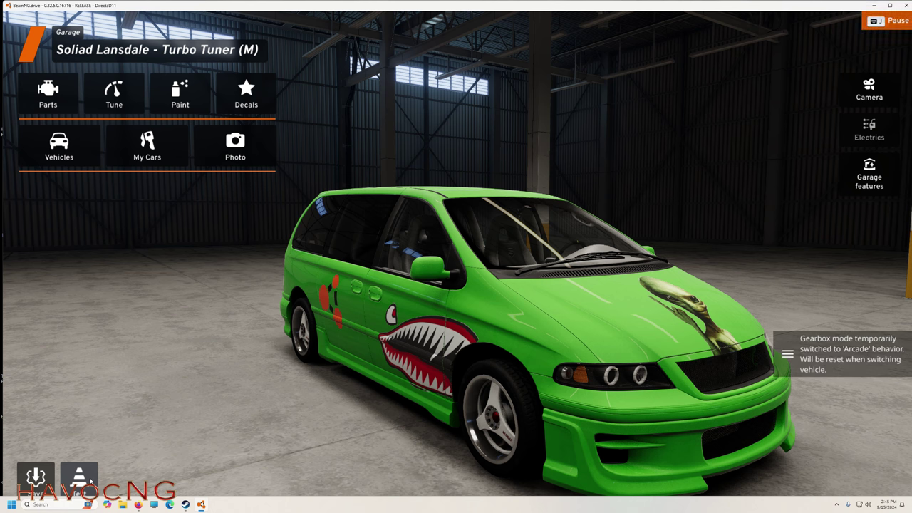
Take the van from the garage into a test session and set its Paint Design to SummerSkin
click(89, 482)
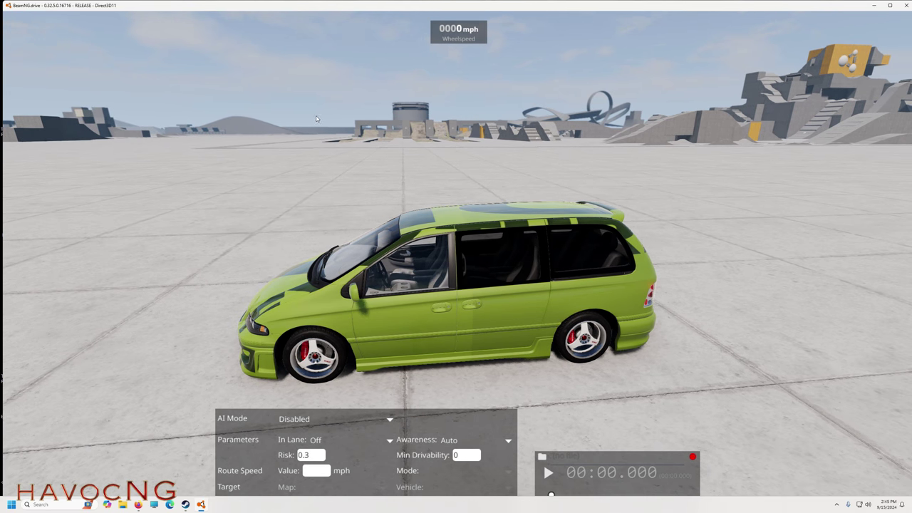
key(Escape)
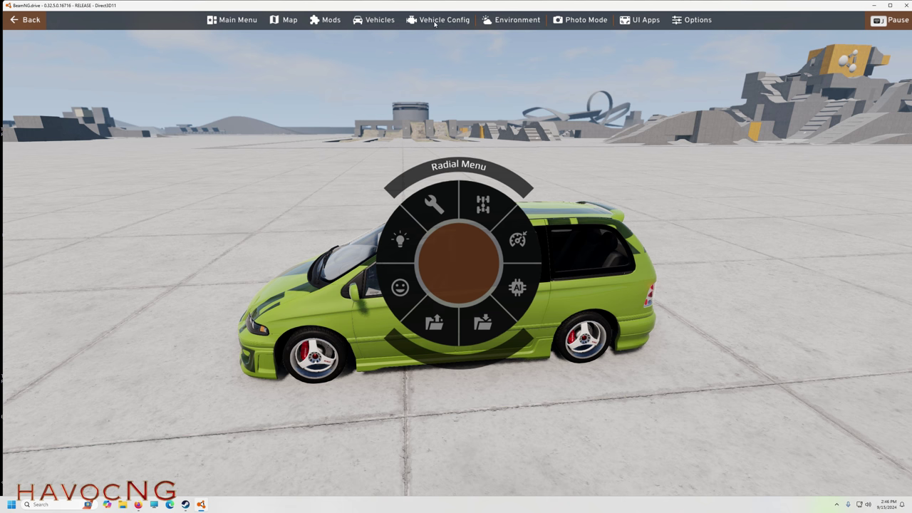
click(435, 21)
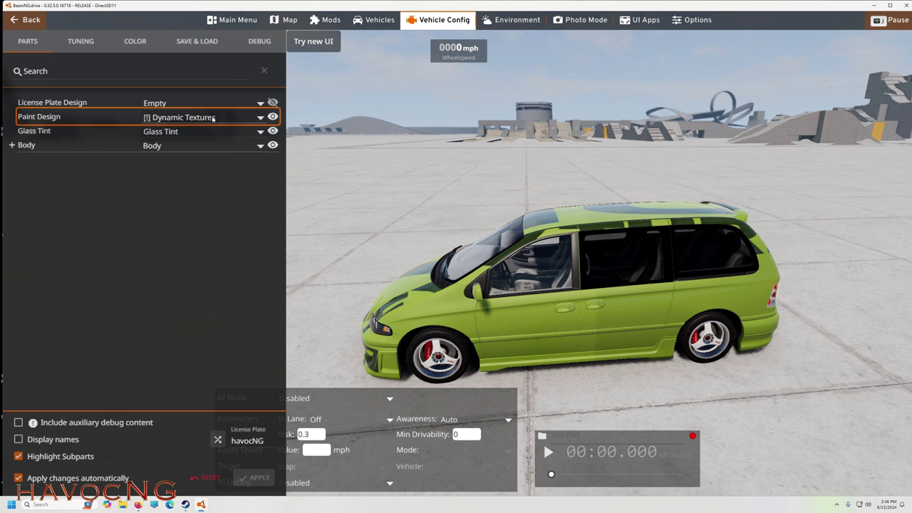
click(212, 119)
scroll(185, 160, down, 5)
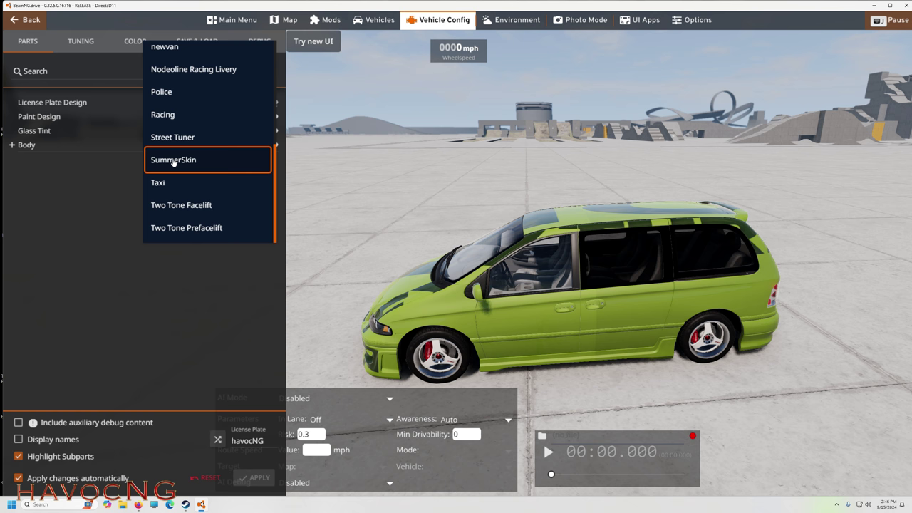
click(174, 160)
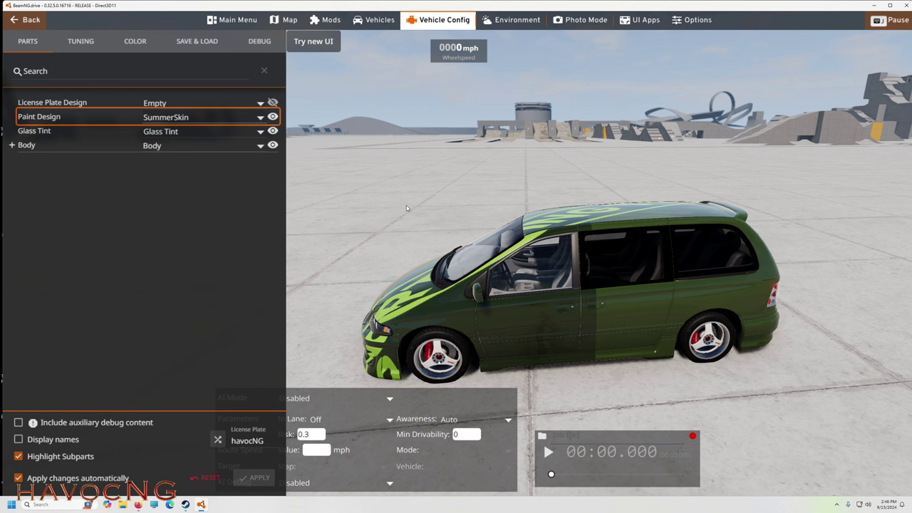
drag(456, 257, 476, 246)
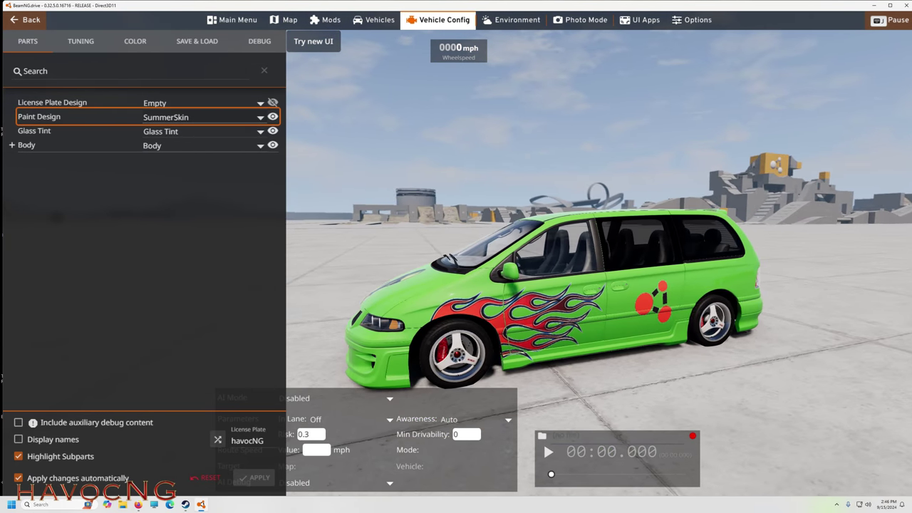
drag(481, 190, 378, 198)
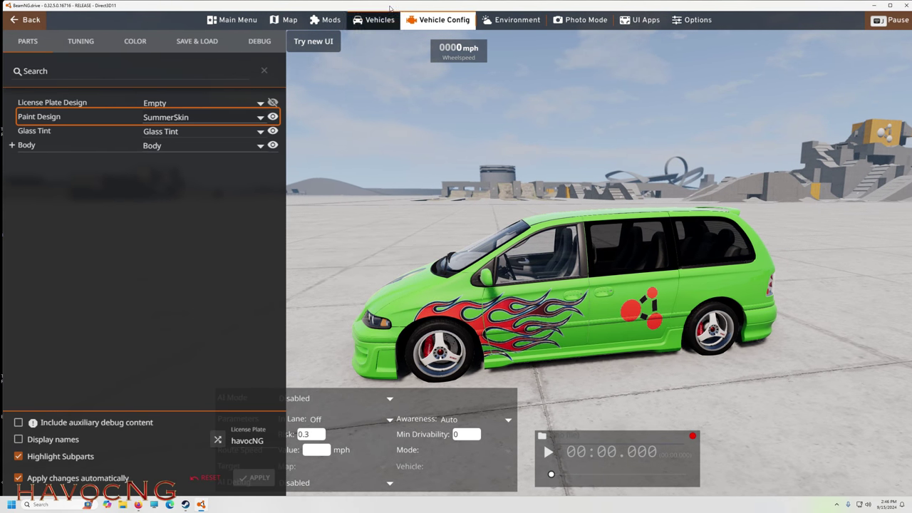
Replace the current vehicle with the Soliad Lansdale TD 2.5 S - EUDM (M)
click(377, 22)
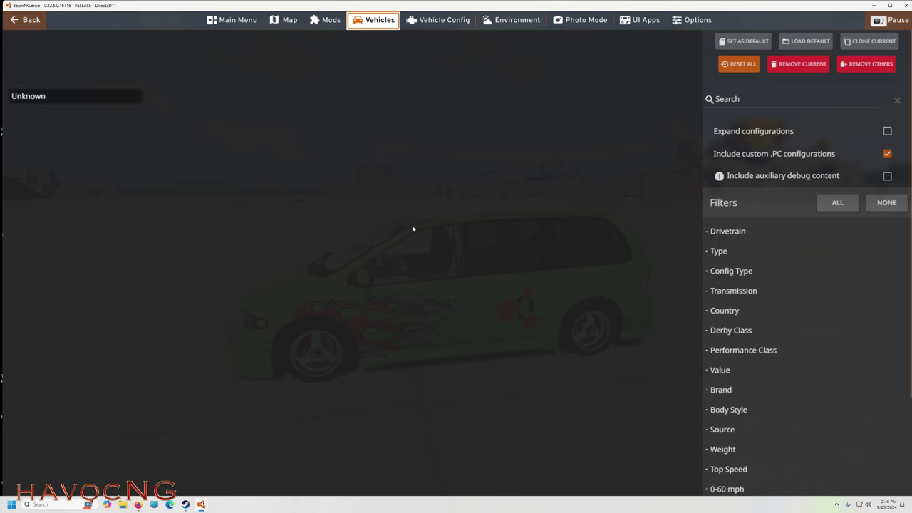
scroll(403, 283, down, 6)
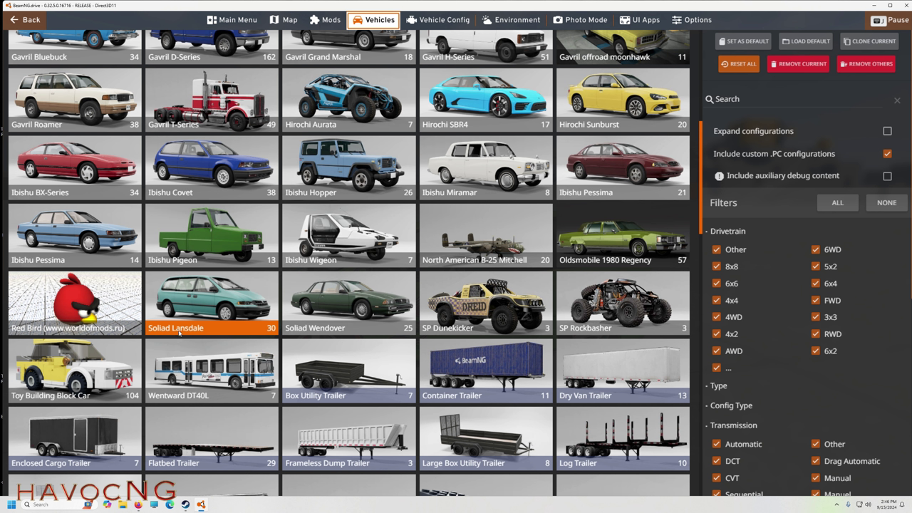
click(200, 298)
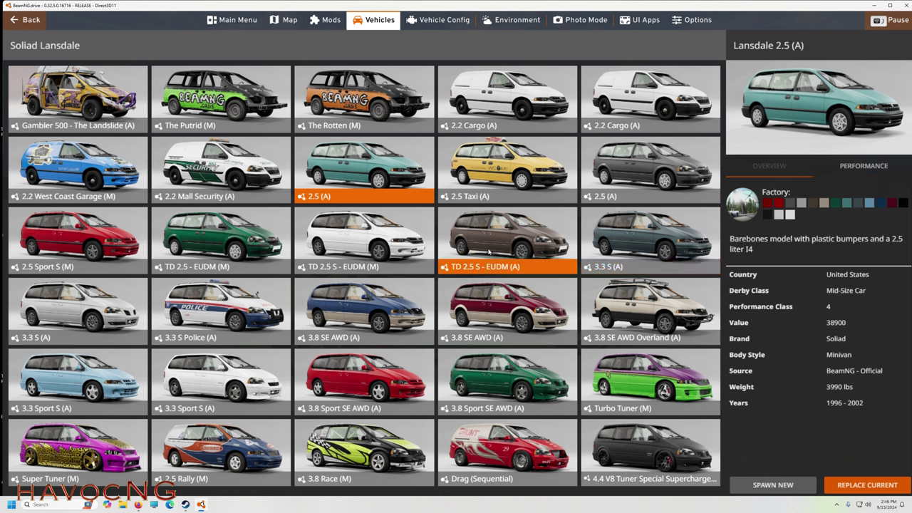
click(320, 238)
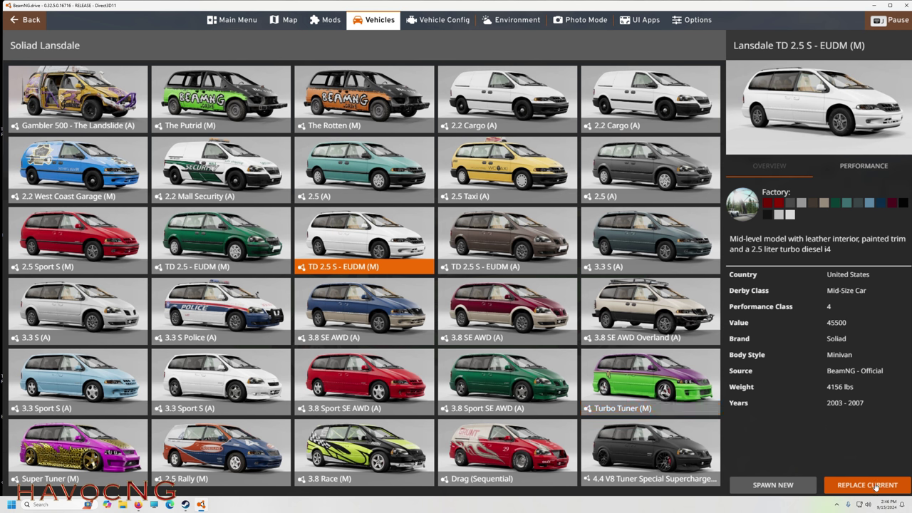
click(875, 485)
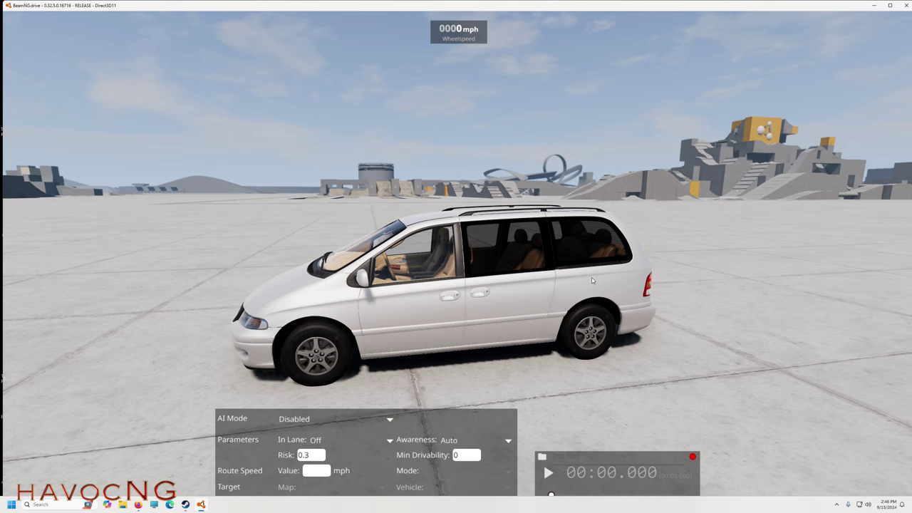
Apply the SummerSkin paint design to the white Lansdale, check it on the body and return to the game view
key(e)
click(450, 20)
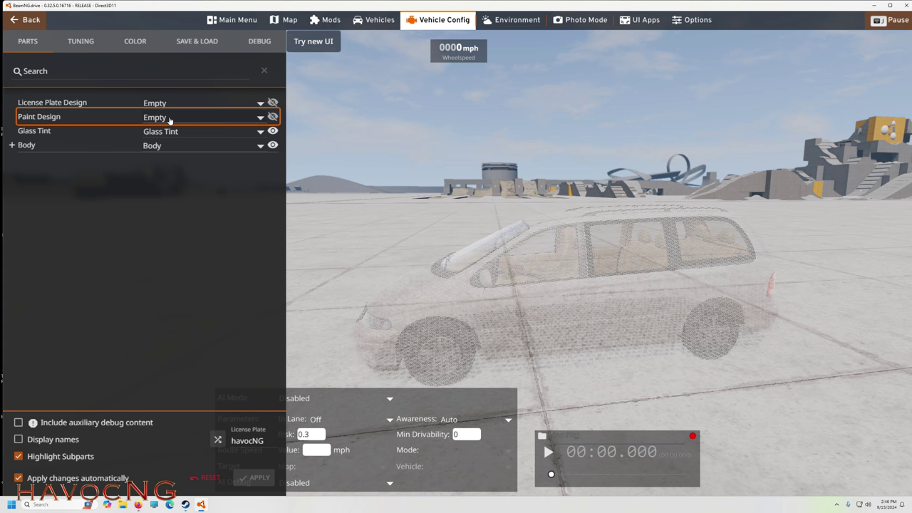
click(165, 117)
scroll(200, 289, down, 5)
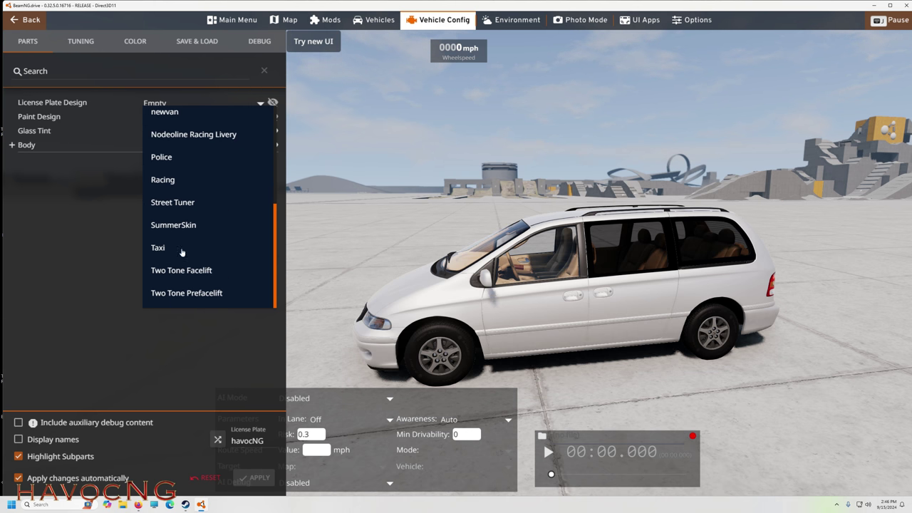
key(Return)
drag(424, 230, 456, 228)
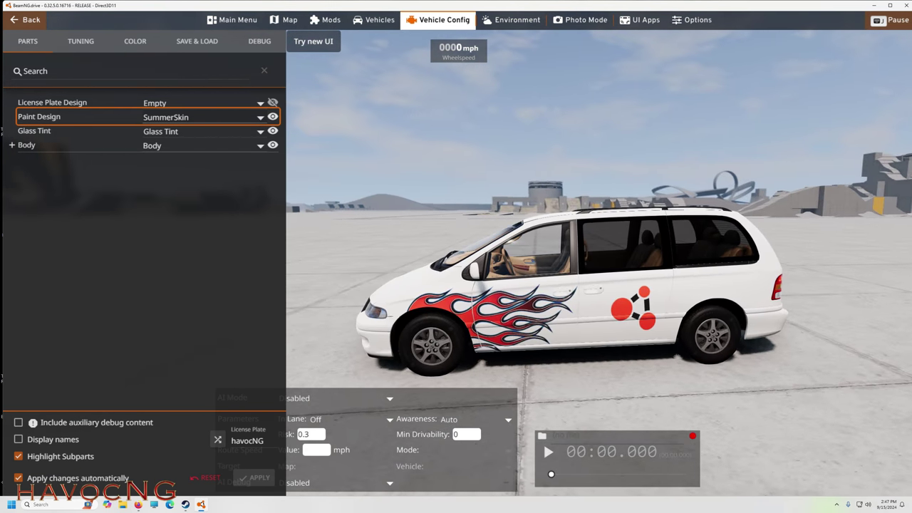
key(Escape)
key(Escape)
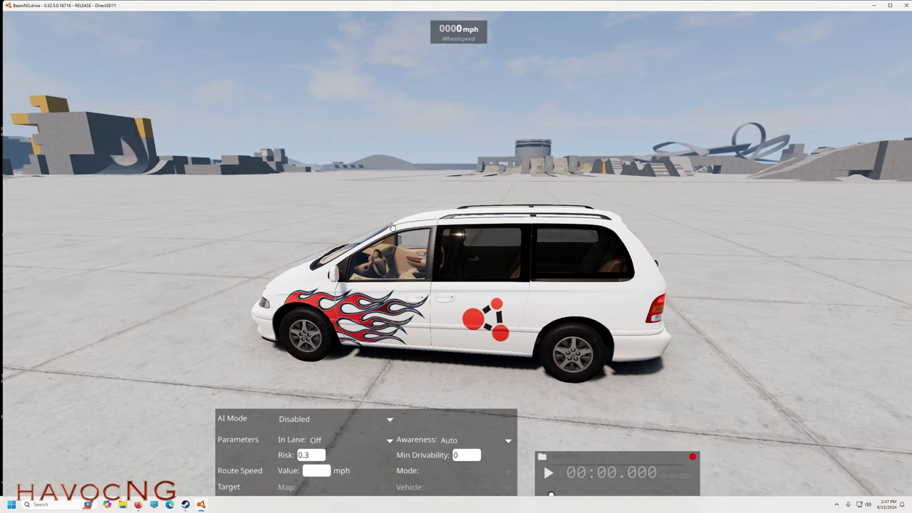
Spawn a Bruckell Bastion Luxe 3.5 AWD (A) as a new vehicle on empty ground away from the van
key(c)
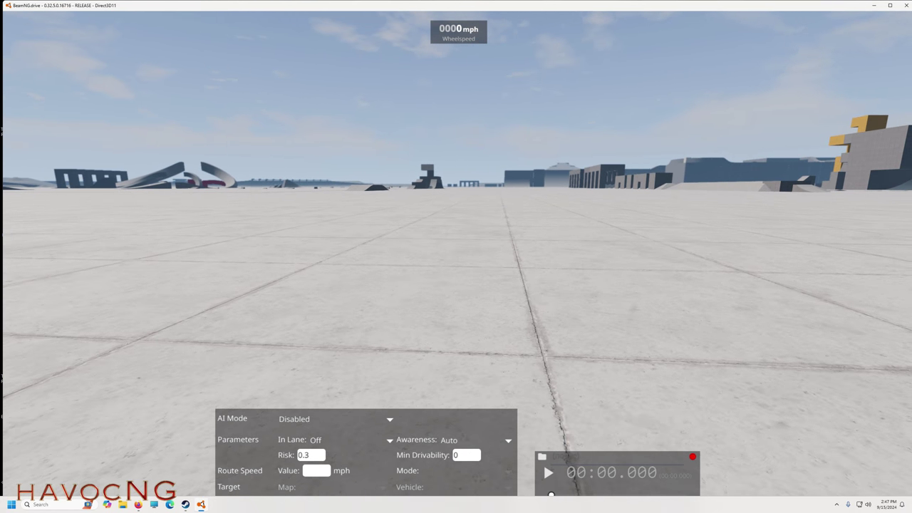
key(e)
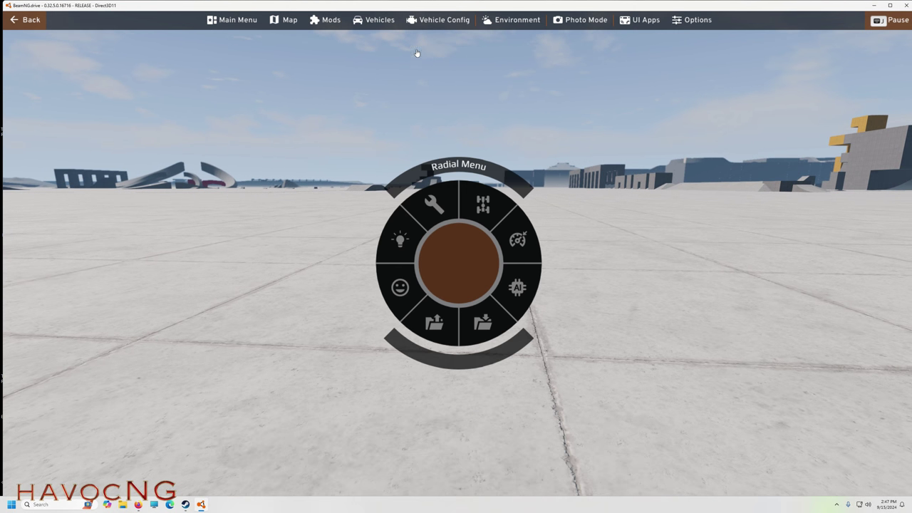
click(381, 20)
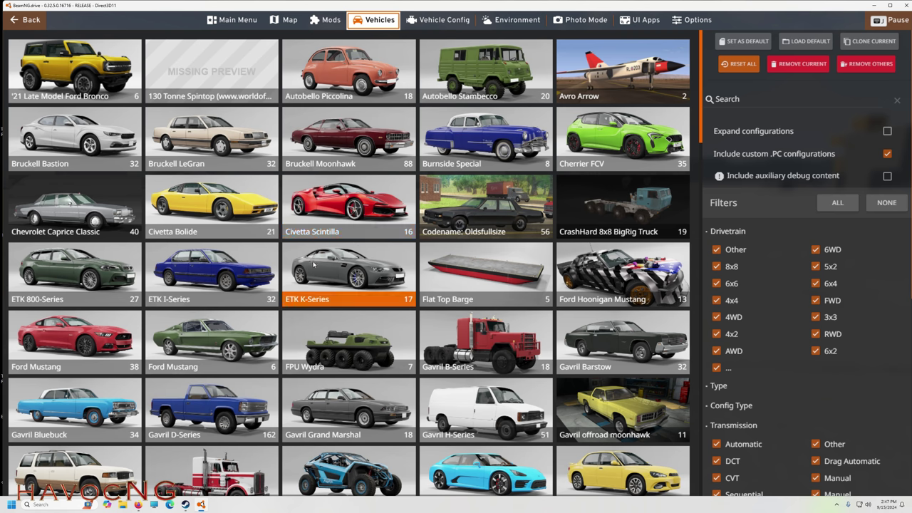
click(60, 128)
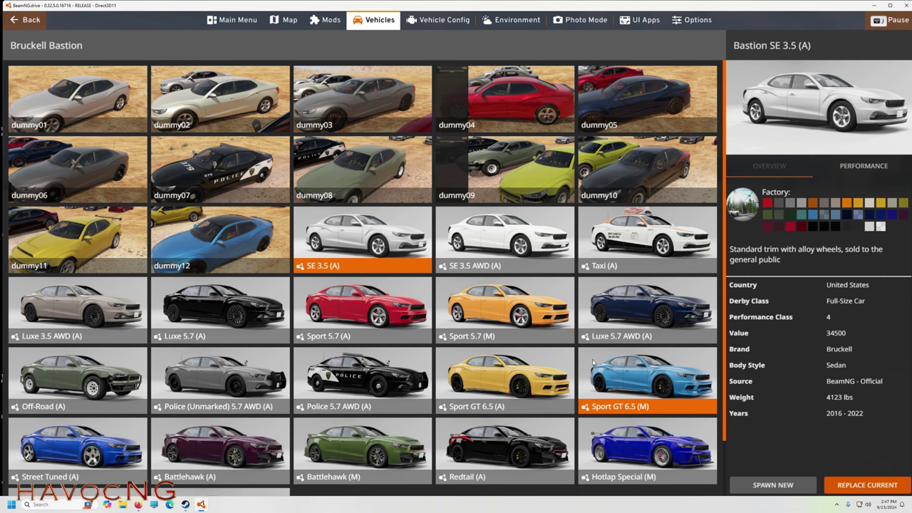
scroll(529, 339, down, 2)
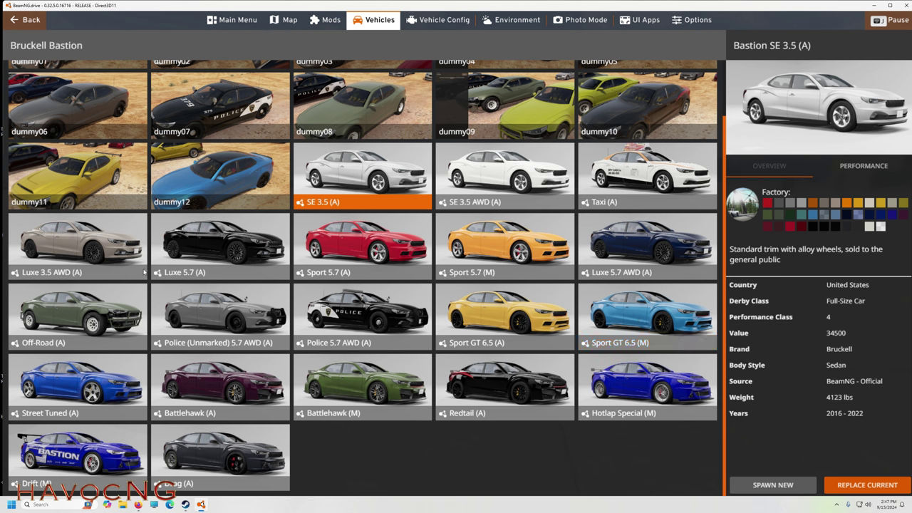
click(81, 251)
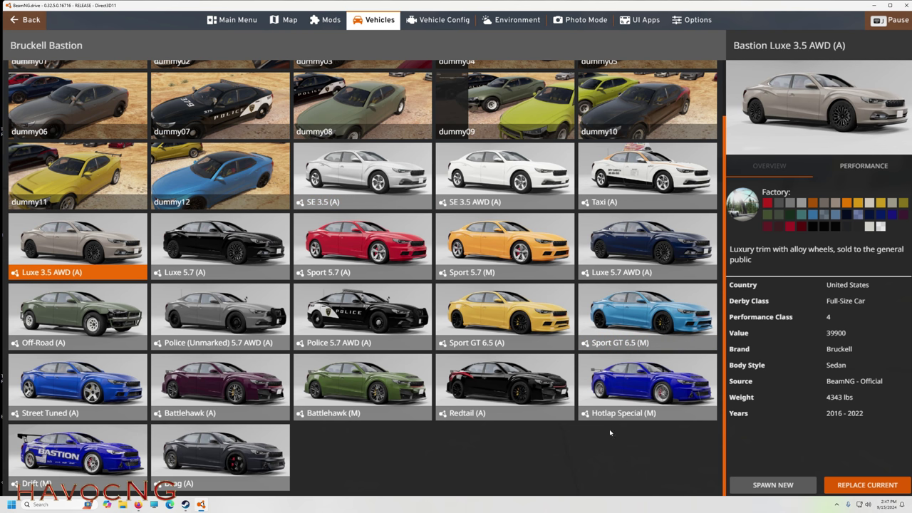
click(773, 485)
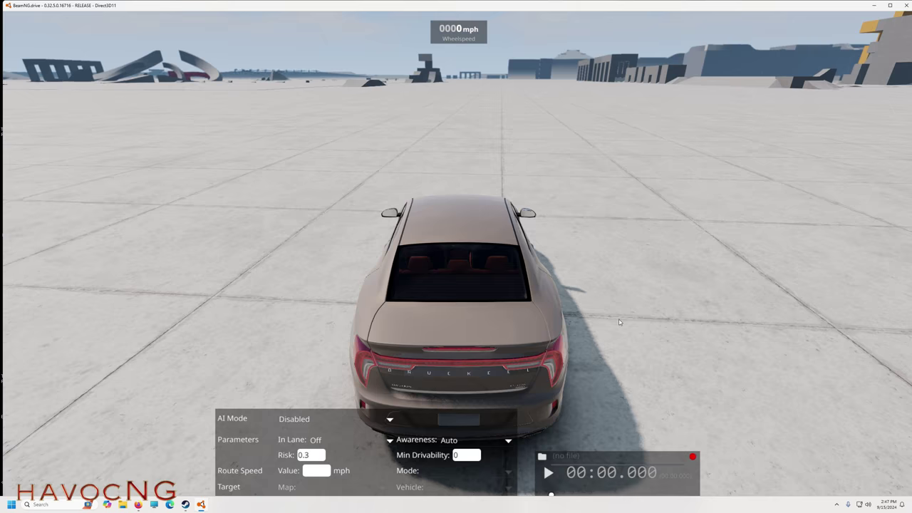
Open the world editor's Dynamic Decals Tool with the side of the Bastion in view
mouse_move(619, 323)
mouse_down()
mouse_move(705, 320)
mouse_move(753, 281)
mouse_move(621, 322)
mouse_up()
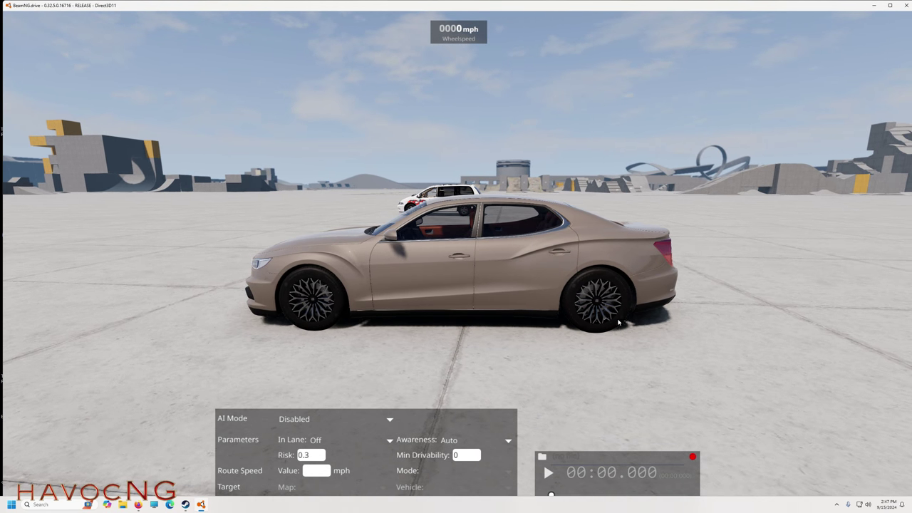
key(F11)
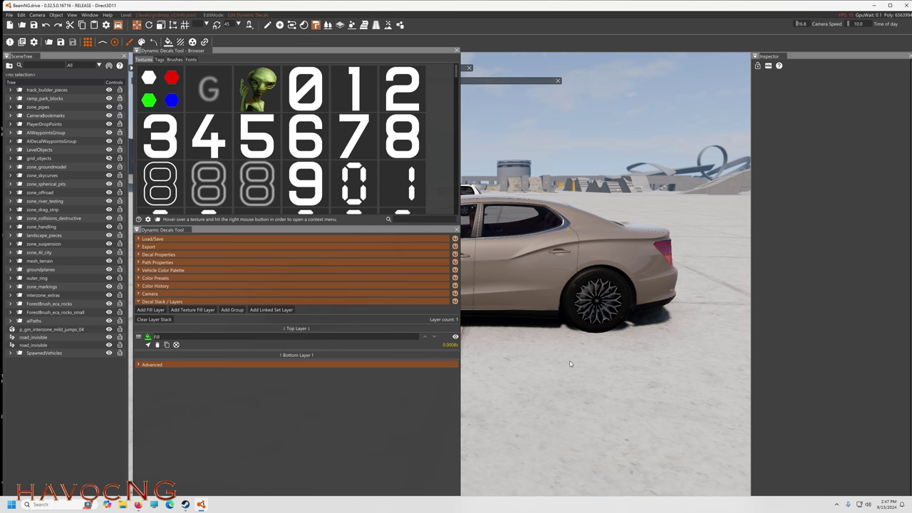
drag(570, 363, 545, 373)
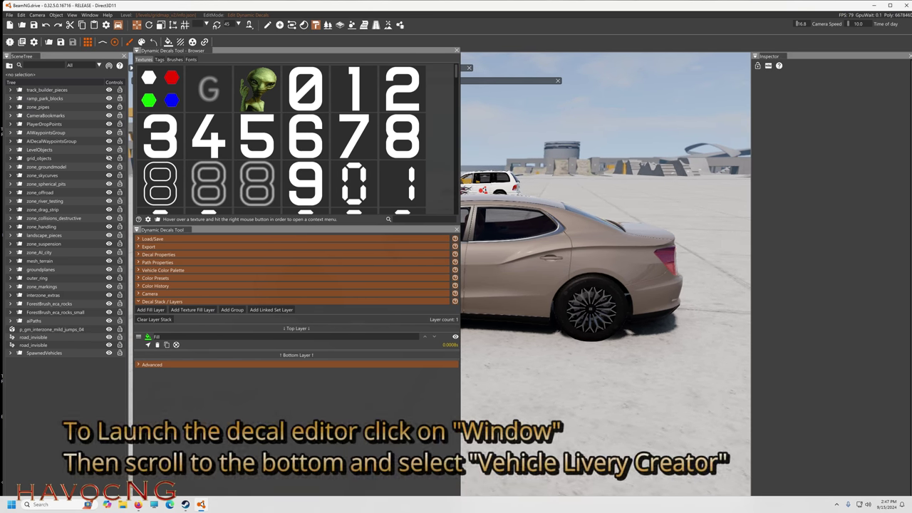
key(s)
key(a)
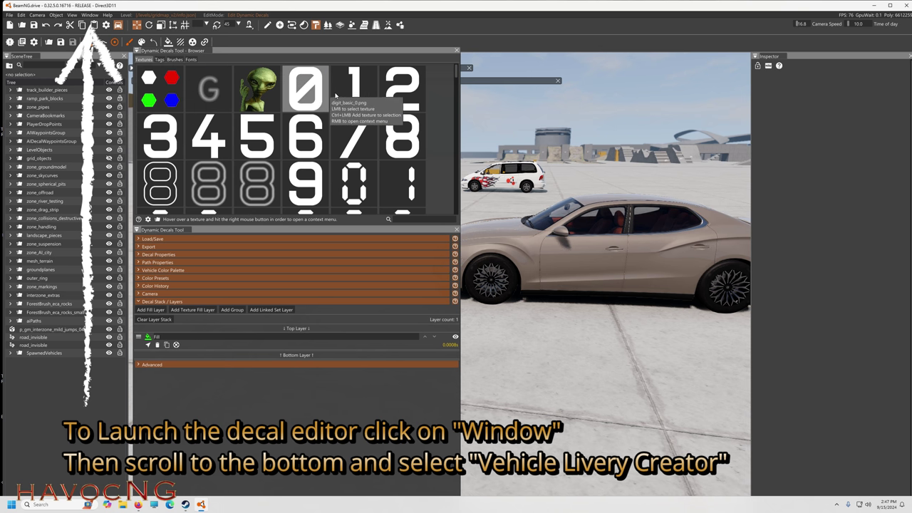
Look through the available decal textures, from letters and brand logos to basic shapes
scroll(336, 95, down, 8)
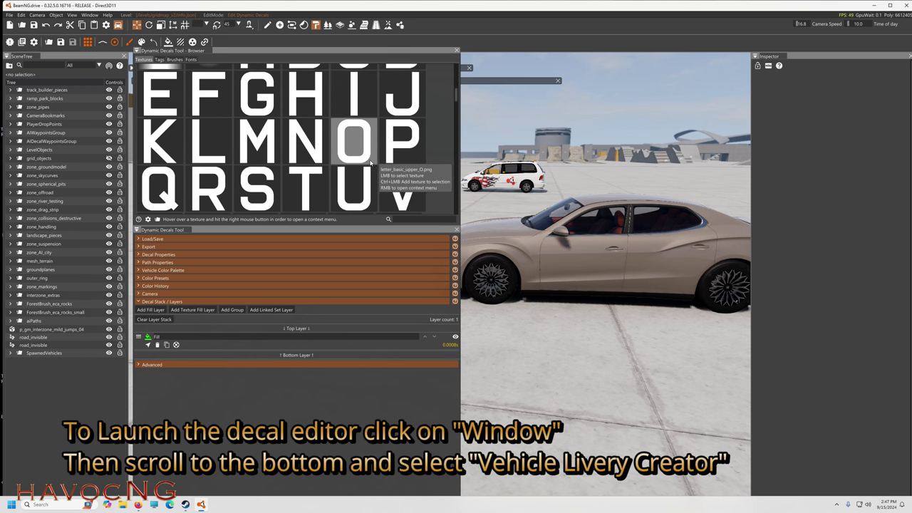
scroll(369, 163, down, 10)
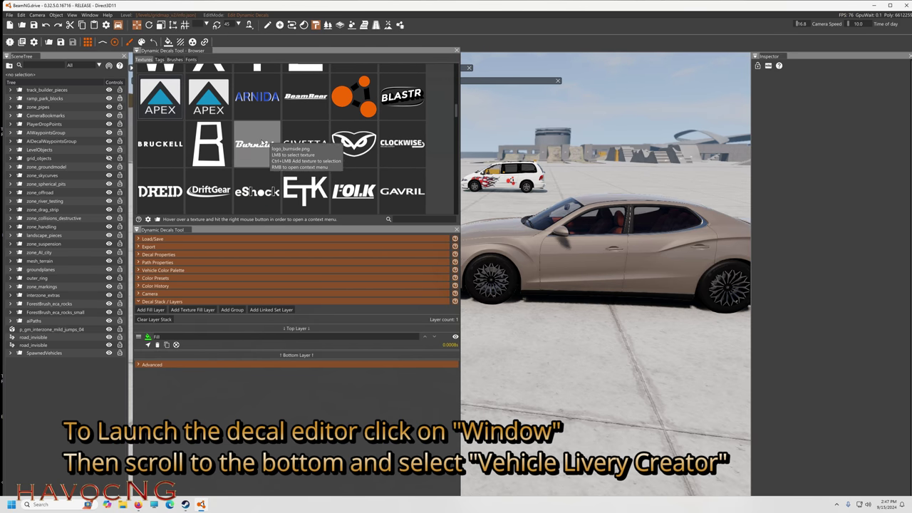
scroll(275, 157, down, 10)
scroll(274, 157, down, 8)
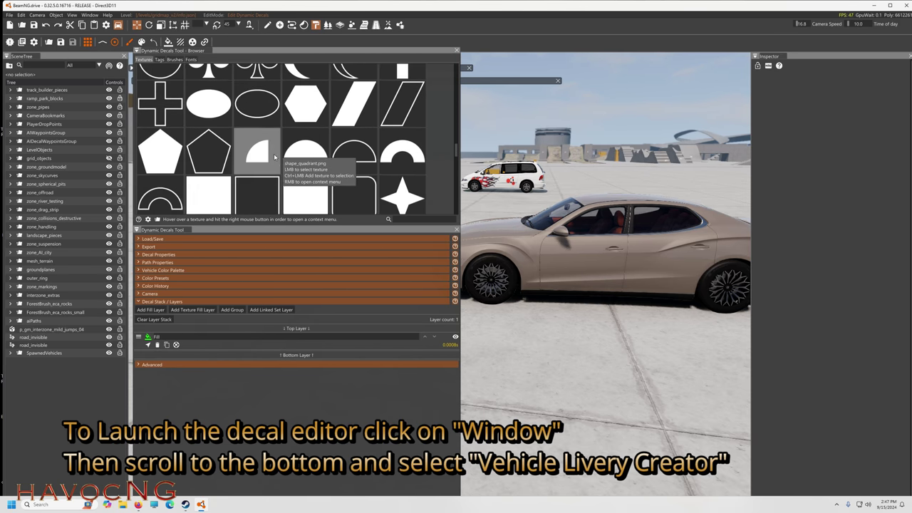
Expand the Decal Properties and look over the settings of the circle decal
click(139, 255)
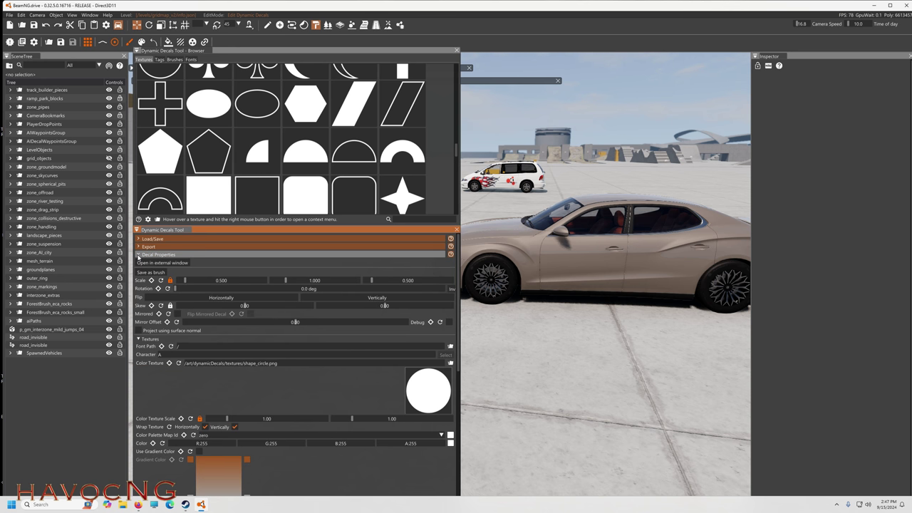
scroll(364, 371, down, 3)
scroll(364, 371, up, 3)
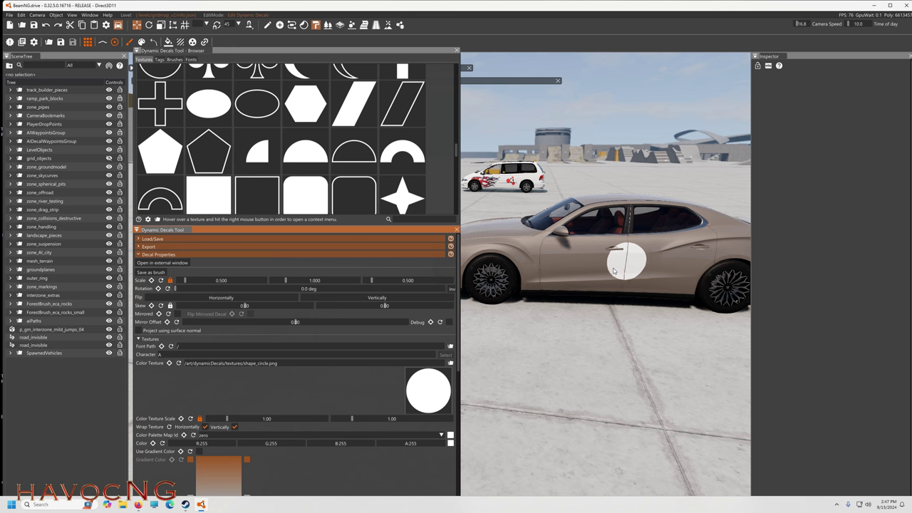
Choose the BLASTR logo as the decal's color texture in place of the circle
scroll(236, 139, up, 6)
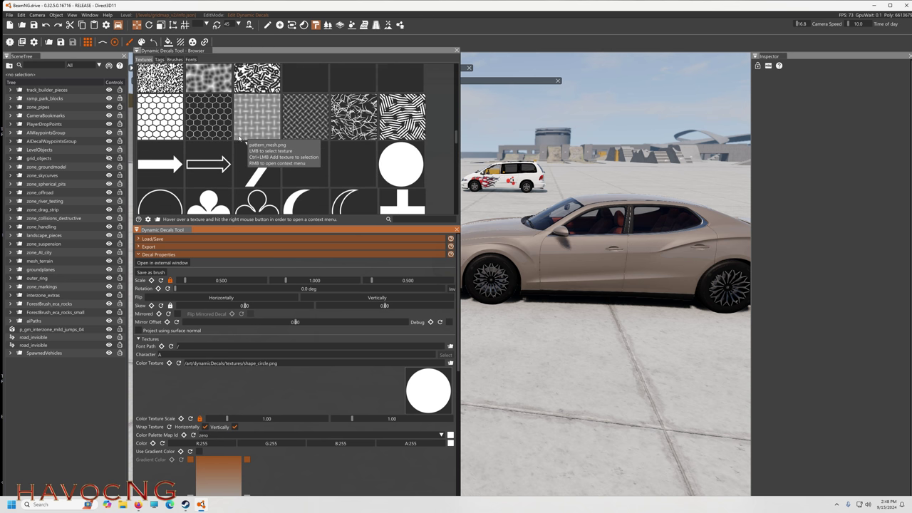
scroll(241, 140, up, 2)
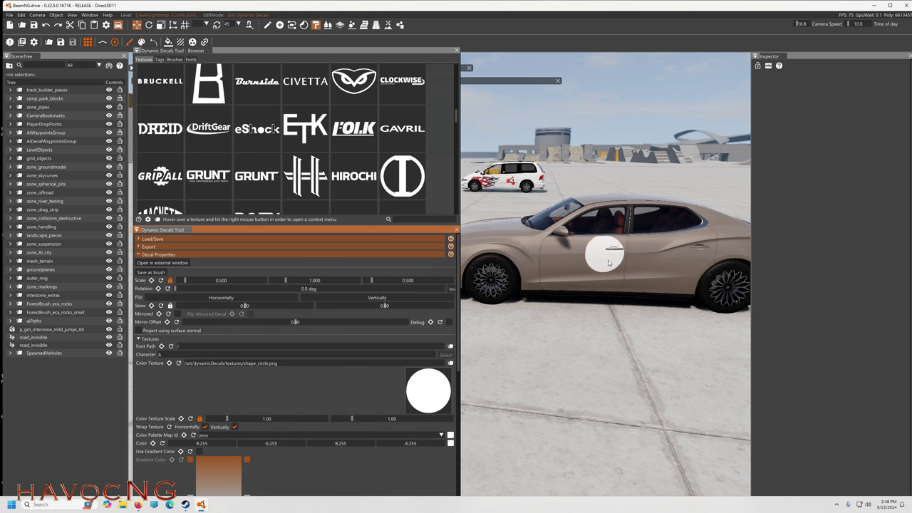
scroll(195, 164, up, 1)
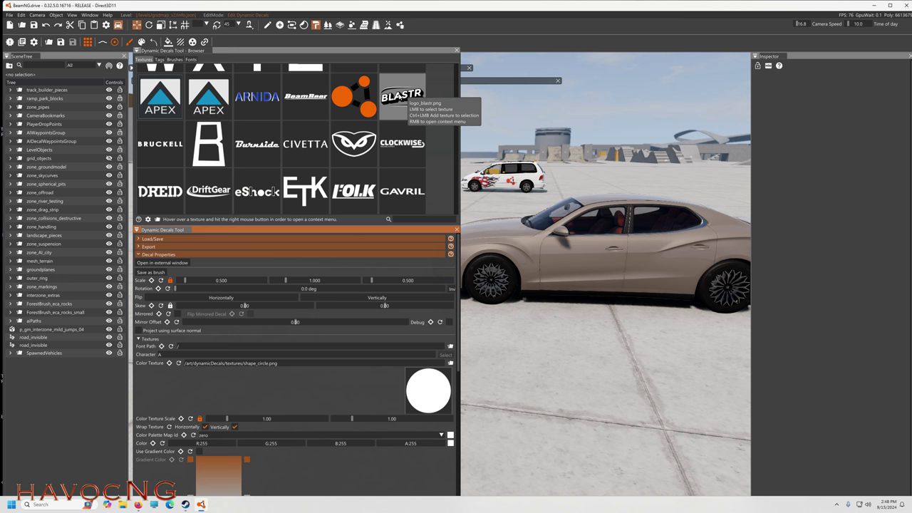
click(402, 97)
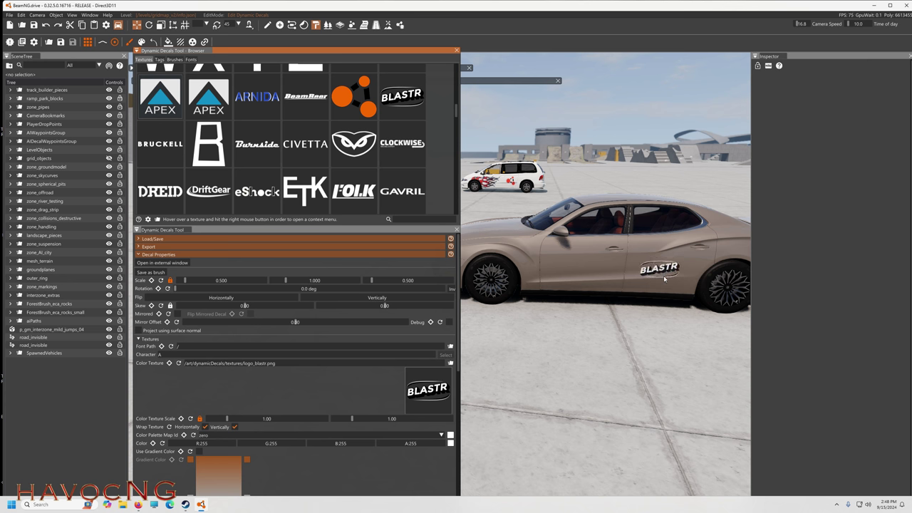
Turn on Mirrored for the BLASTR decal and try Flip Mirrored Decal on and off over the hood
click(171, 280)
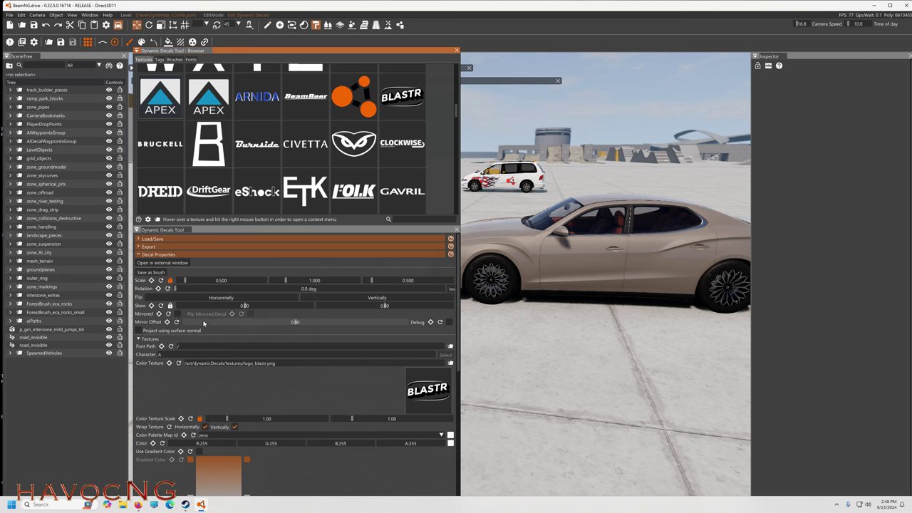
scroll(199, 309, down, 1)
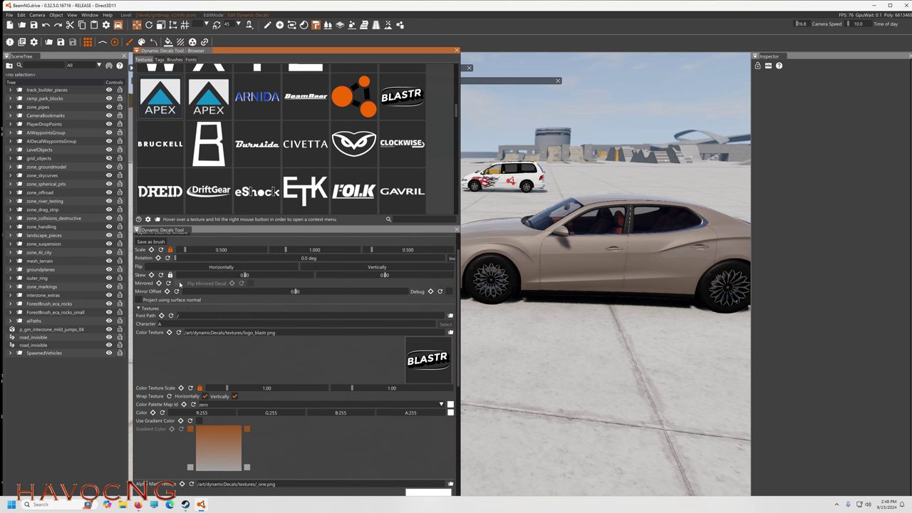
click(178, 283)
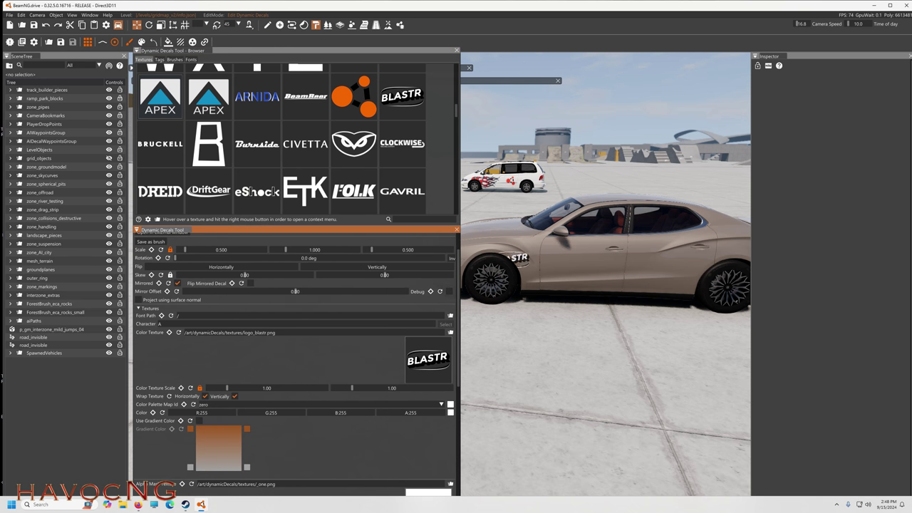
key(w)
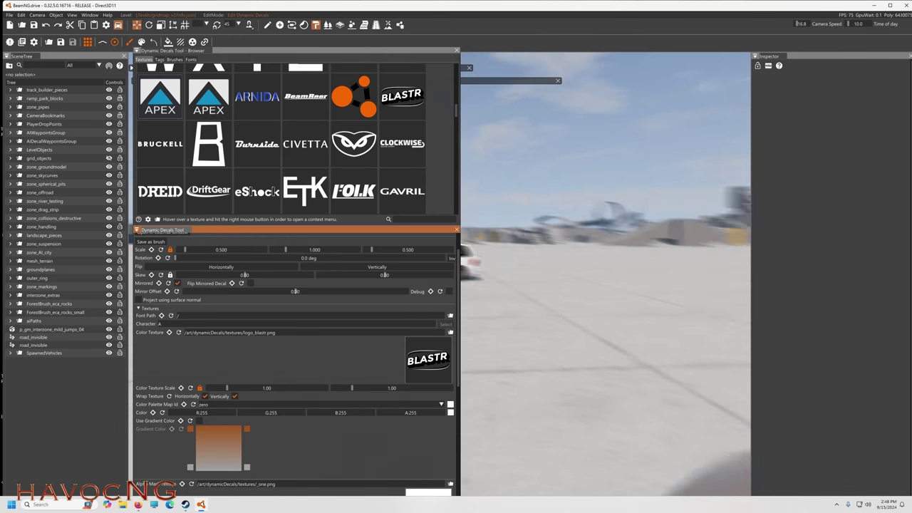
key(s)
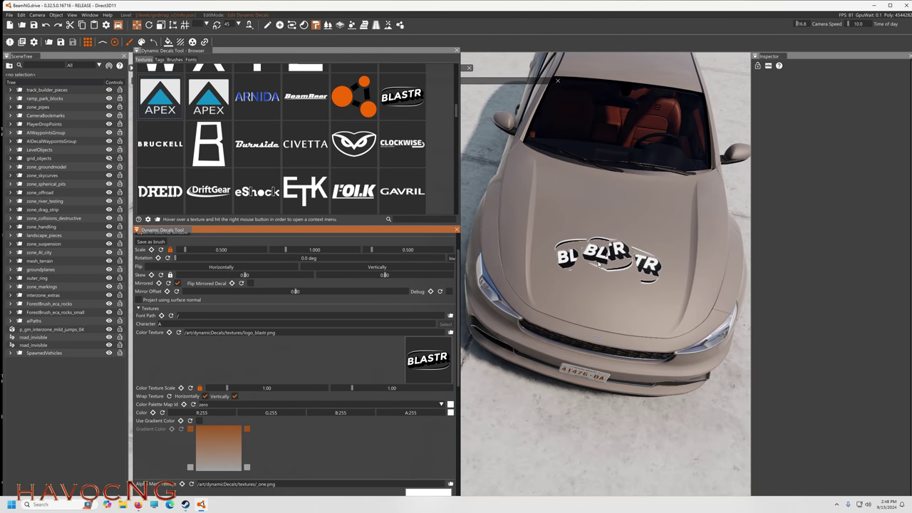
click(250, 283)
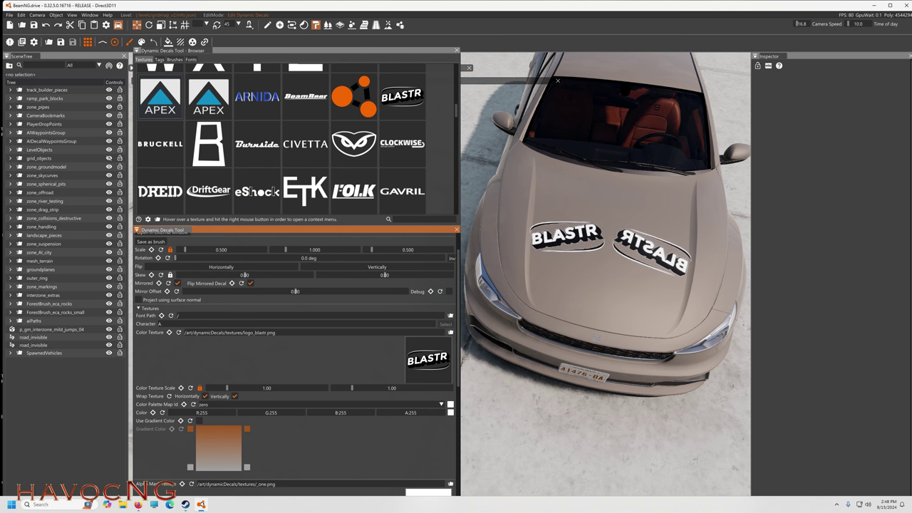
click(251, 284)
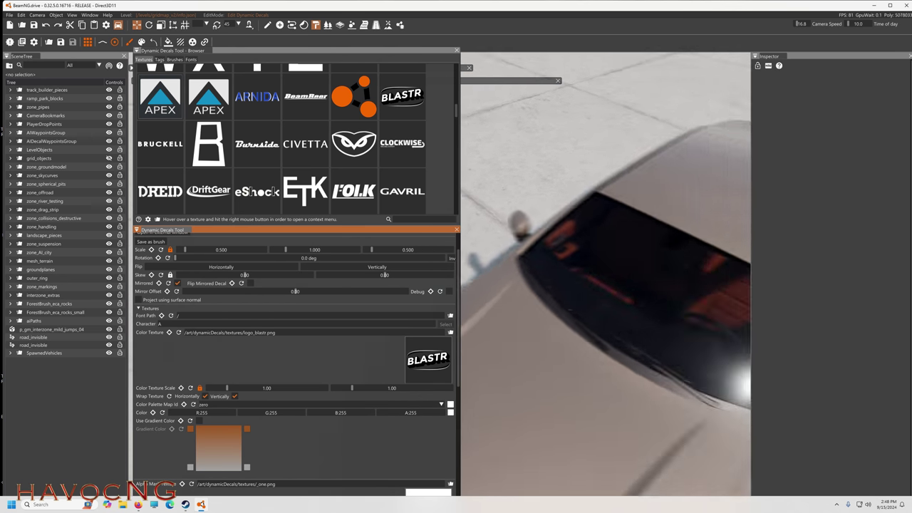
Place the mirrored BLASTR decal low on the rear door ahead of the rear wheel and turn on Flip Mirrored Decal
key(s)
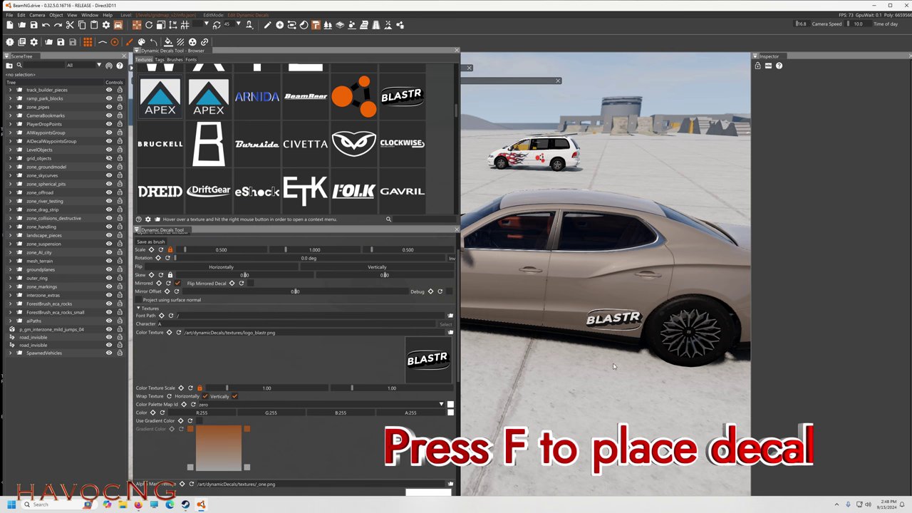
key(d)
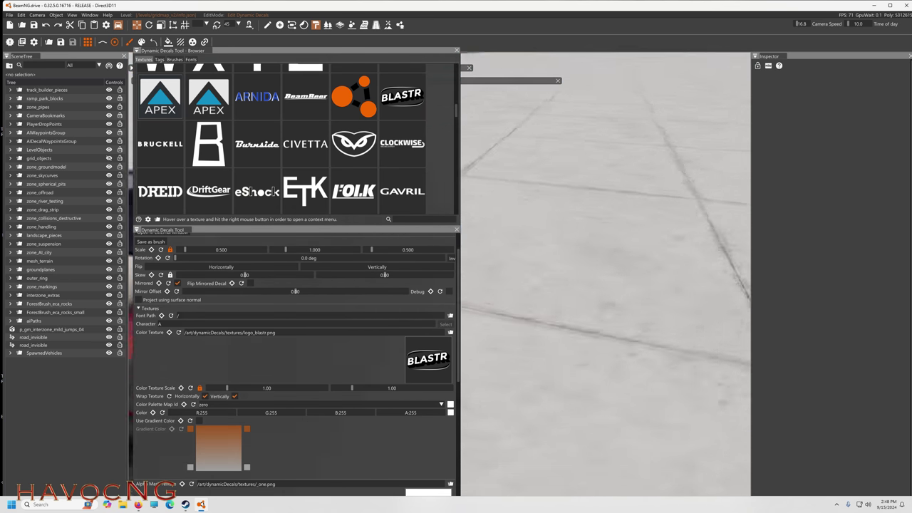
key(a)
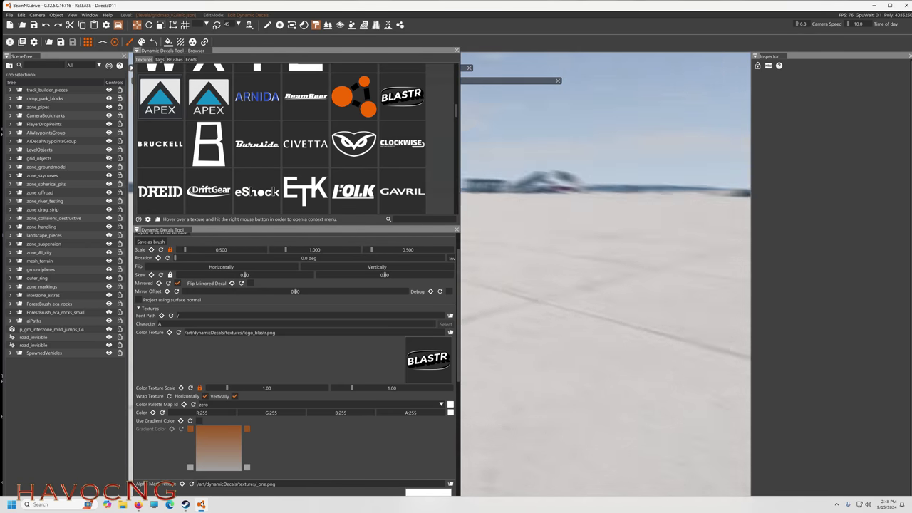
key(a)
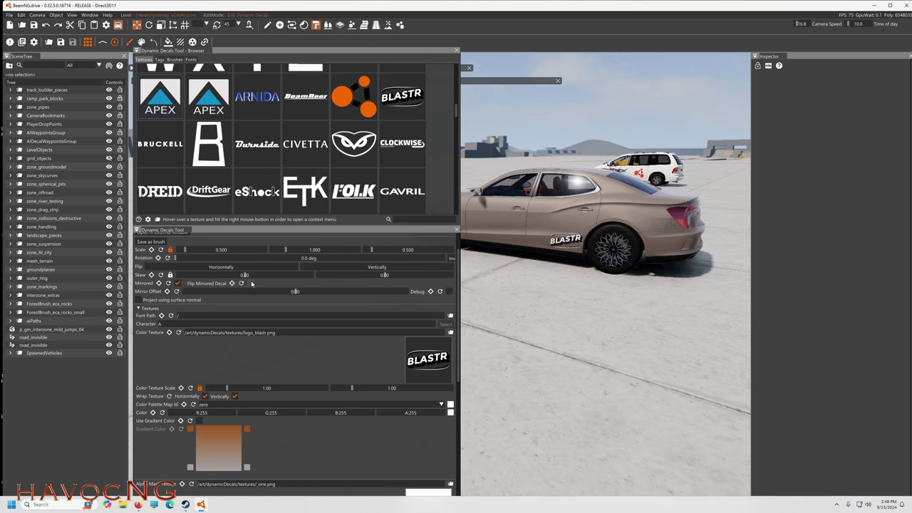
key(w)
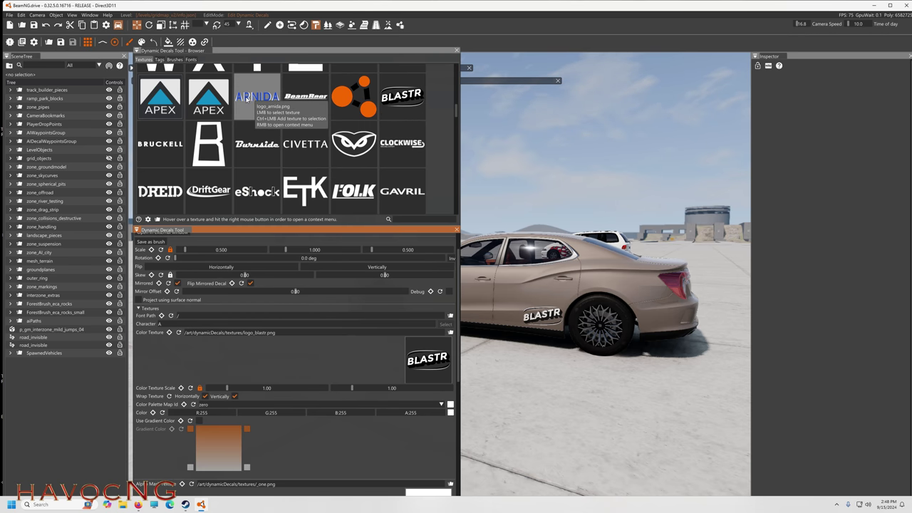
Place the CLOCKWISE logo on the rear fender above the wheel and check the car's opposite side
drag(405, 144, 433, 367)
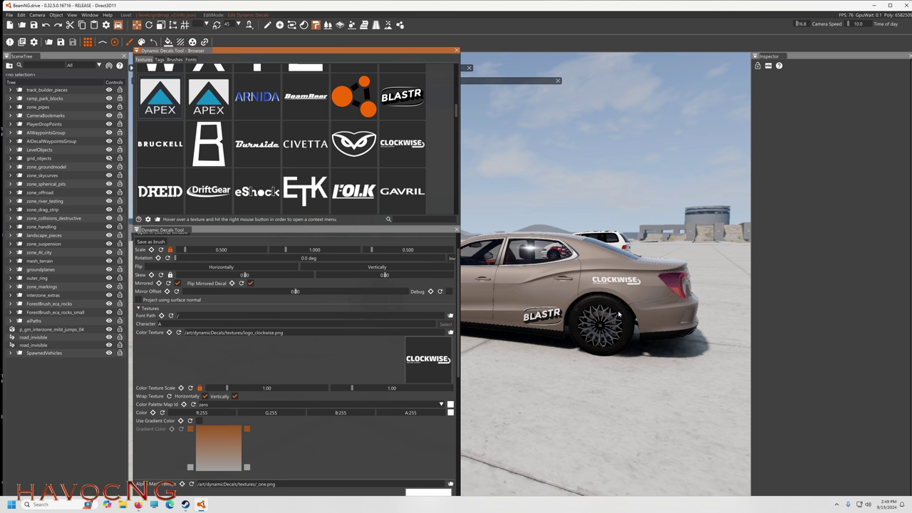
key(w)
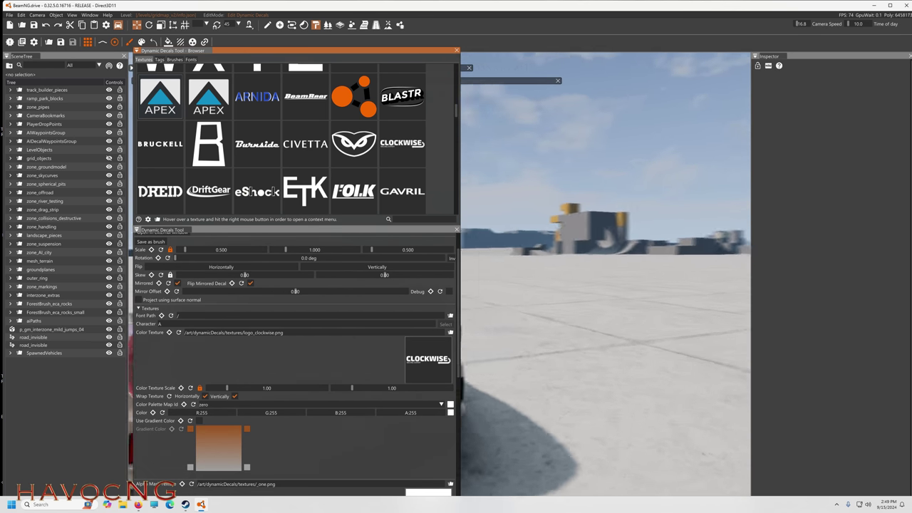
key(a)
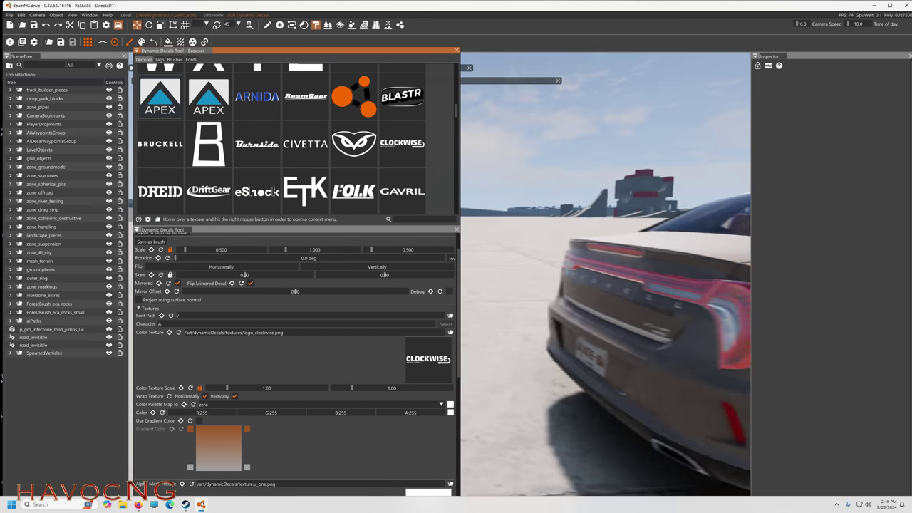
drag(449, 352, 474, 166)
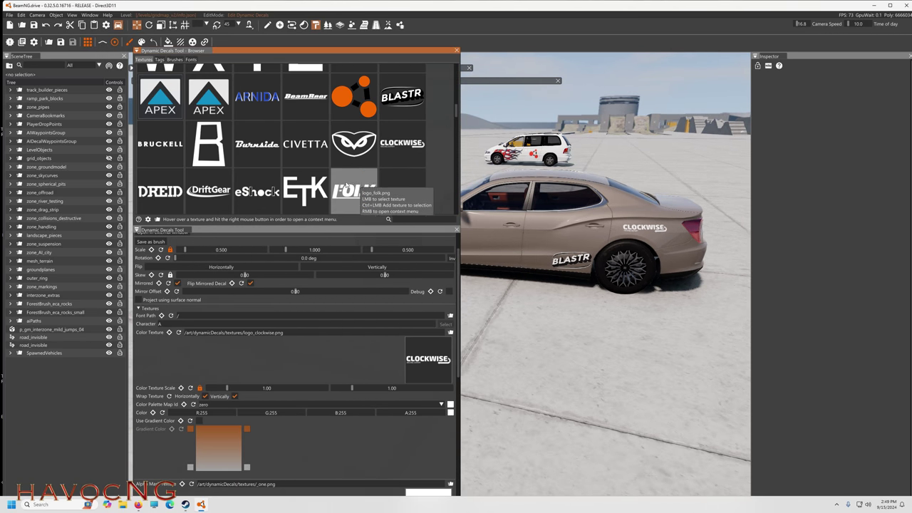
Choose the flames texture for the decal and preview it behind the Bastion's front wheel
scroll(293, 149, up, 1)
scroll(293, 149, up, 6)
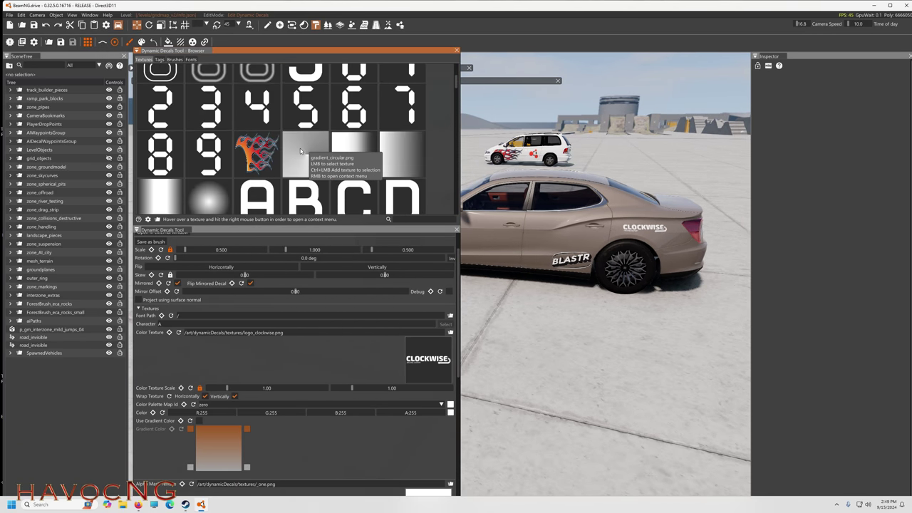
click(267, 150)
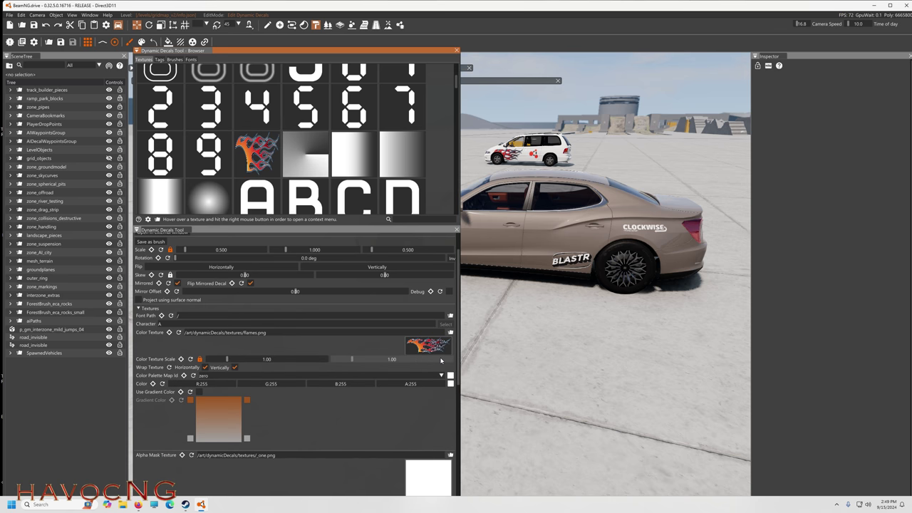
key(w)
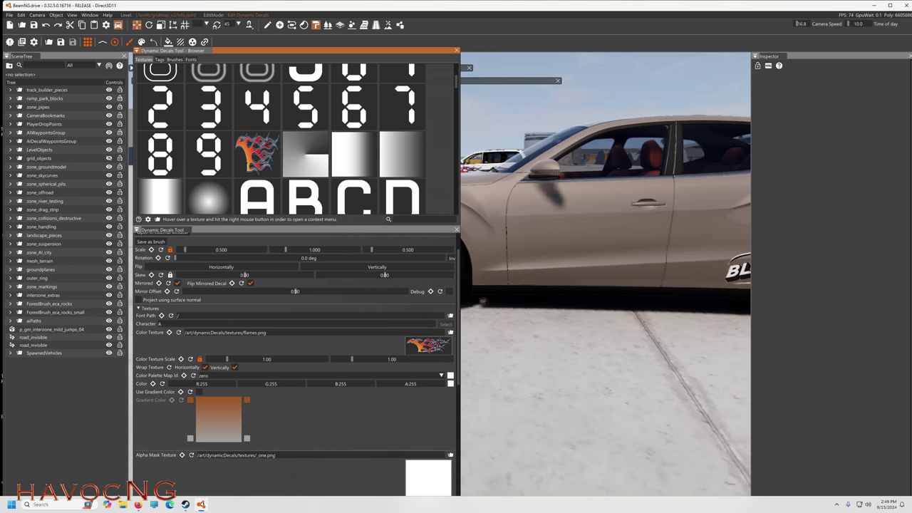
key(a)
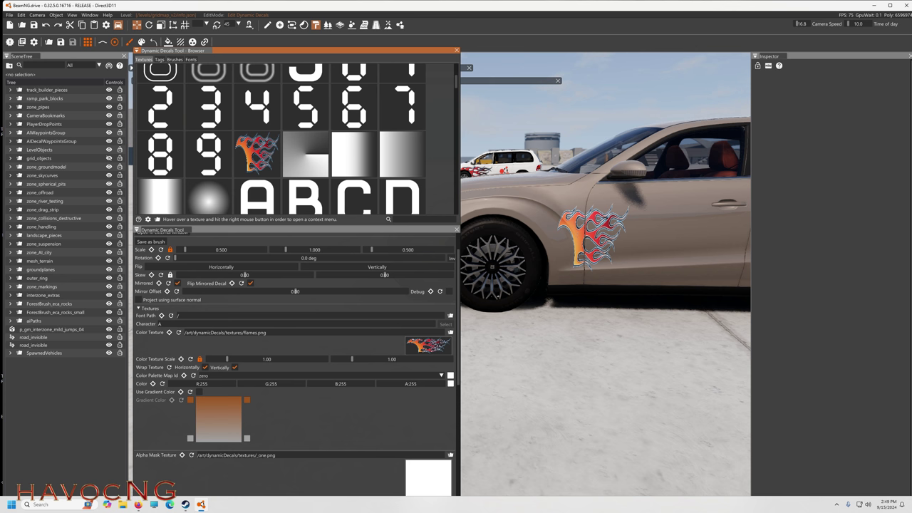
Unlock the flames decal's proportional scale and stretch it to 1.793 wide by 0.768 high
click(171, 251)
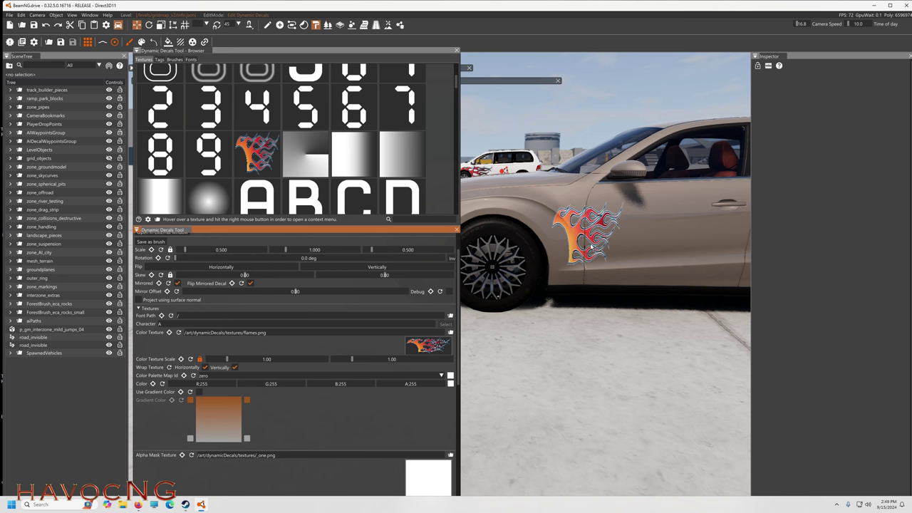
drag(184, 252, 199, 252)
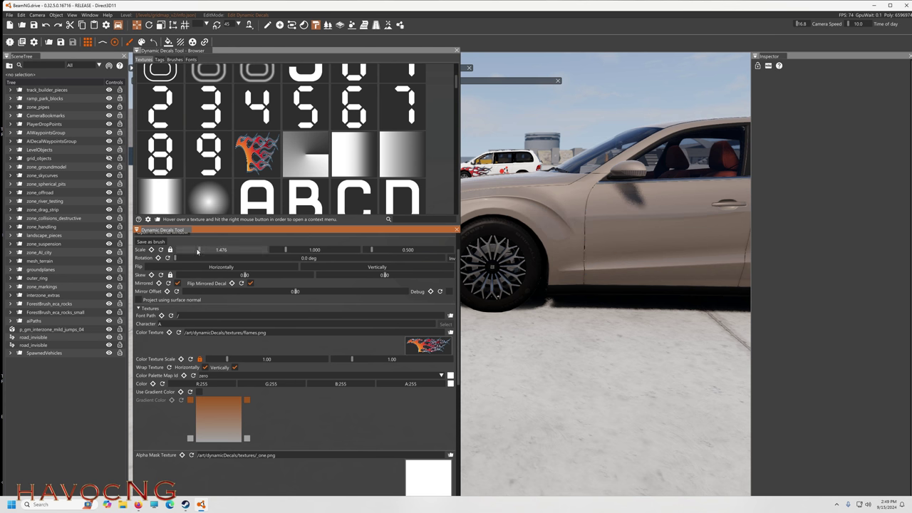
drag(200, 250, 205, 250)
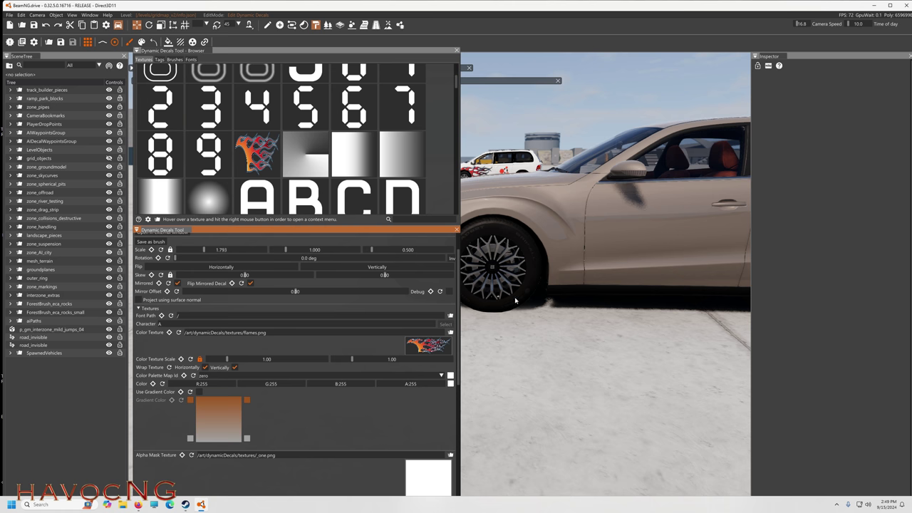
key(s)
key(d)
key(a)
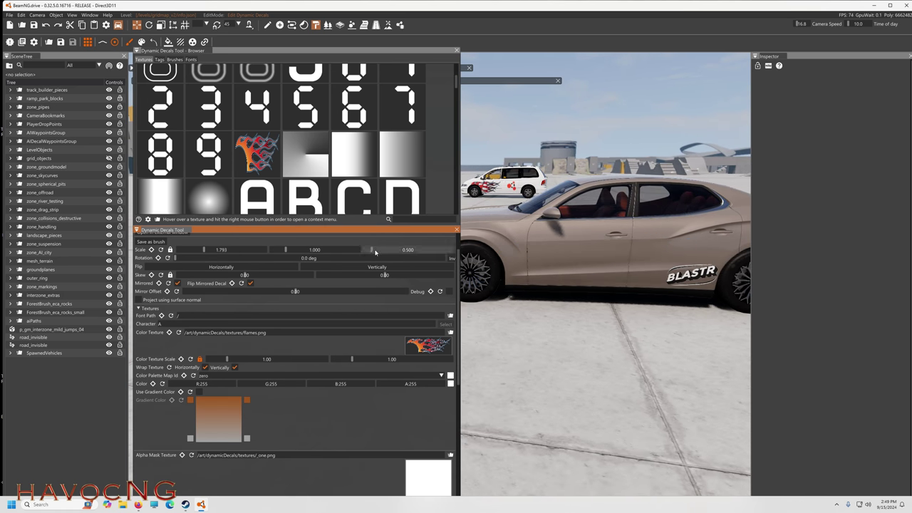
drag(372, 251, 374, 251)
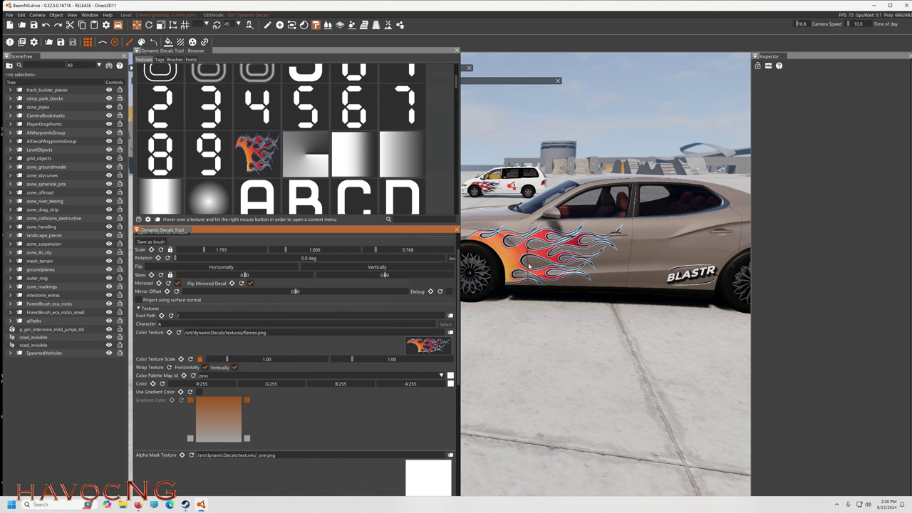
Enlarge the flames decal to about 2.85 wide by 0.939 high to span the side doors
drag(205, 251, 222, 251)
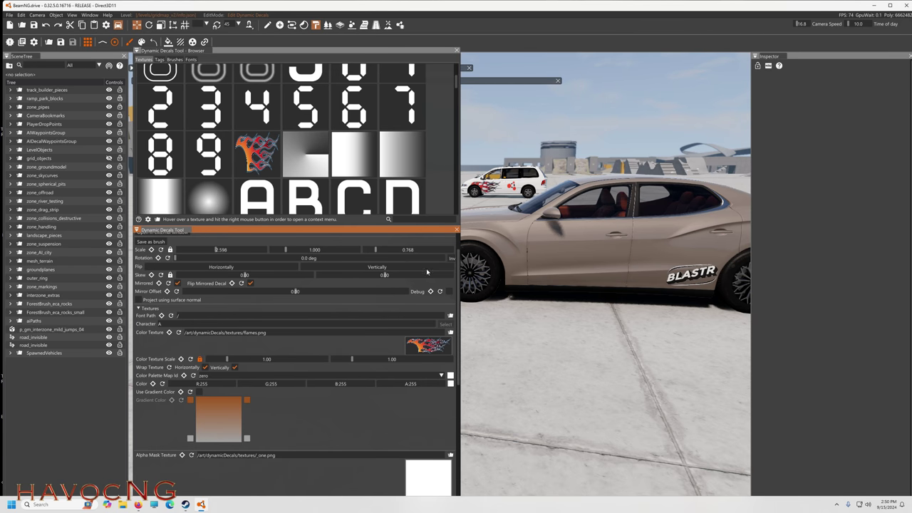
drag(219, 251, 221, 250)
drag(376, 251, 383, 251)
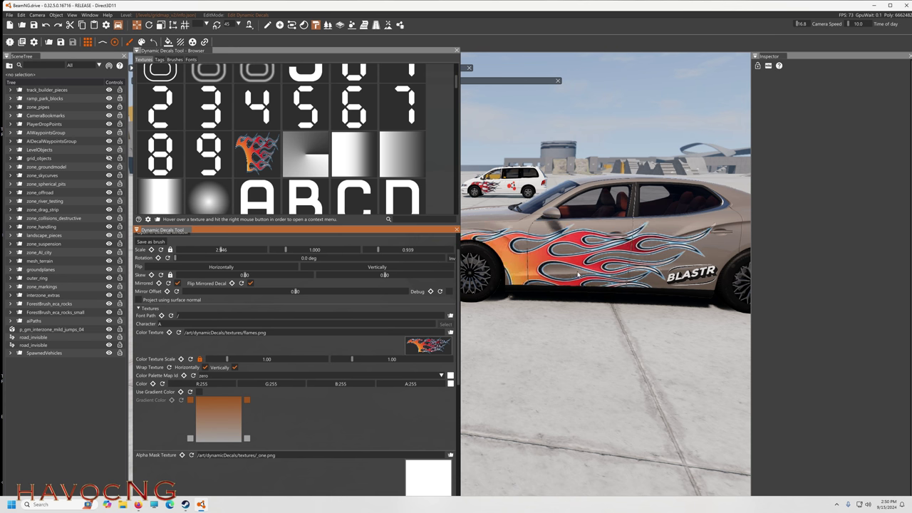